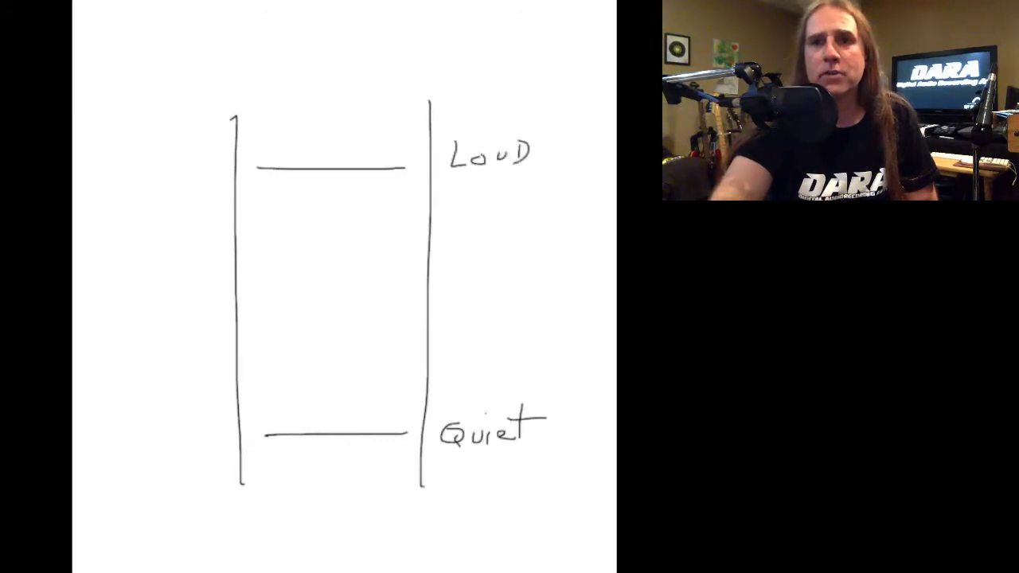
Step: Sketch a waveform with three tall peaks between the Loud and Quiet lines and flatten its peaks along a horizontal line
mouse_move(255, 337)
left_mouse_down()
mouse_move(290, 240)
mouse_move(350, 309)
mouse_move(401, 320)
left_mouse_up()
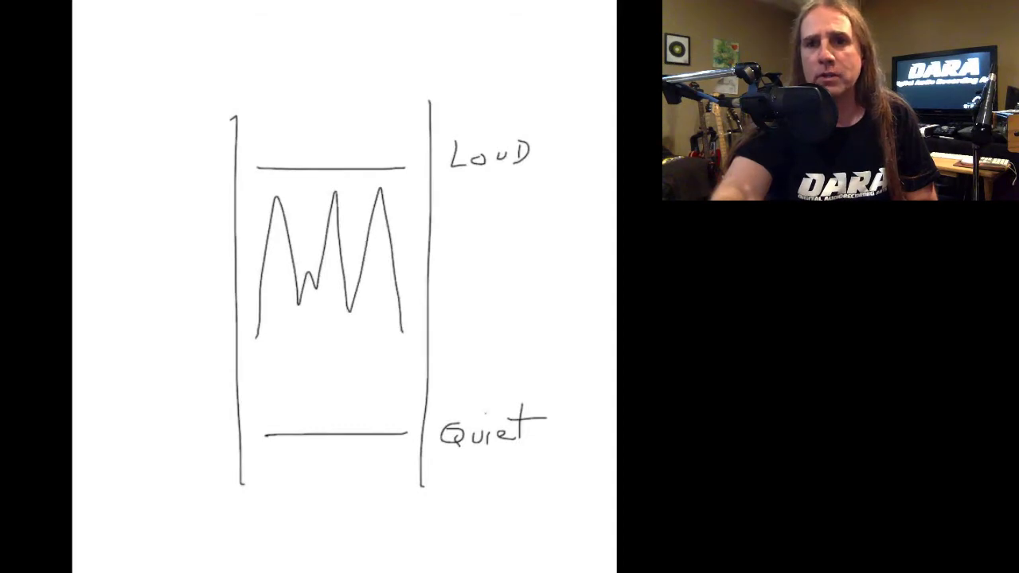
mouse_move(402, 263)
left_mouse_down()
mouse_move(375, 191)
mouse_move(326, 200)
mouse_move(339, 250)
mouse_move(266, 236)
left_mouse_up()
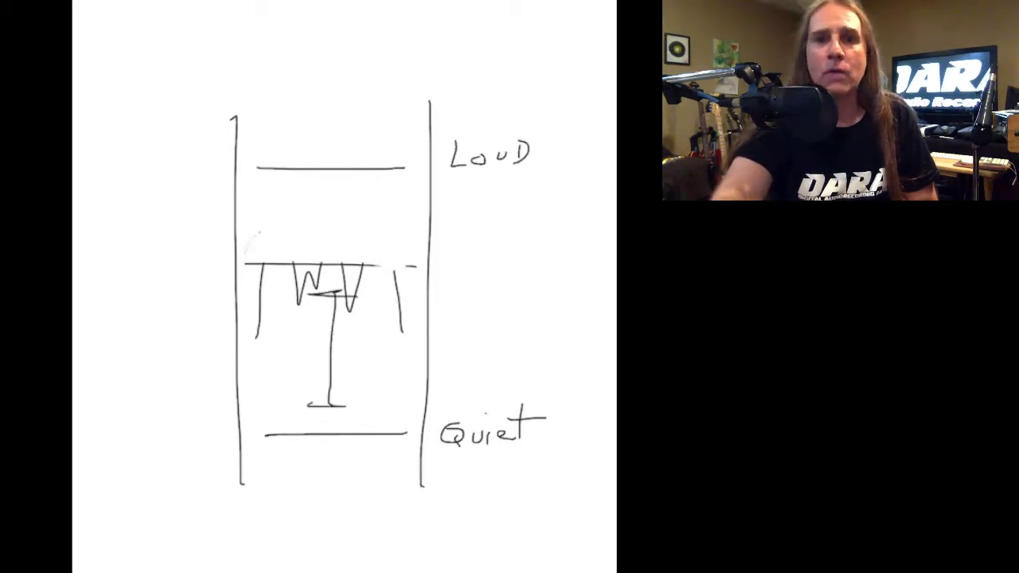
Step: Select the flattened waveform together with the Quiet line and move them up toward the Loud line
left_click_drag(256, 236, 258, 232)
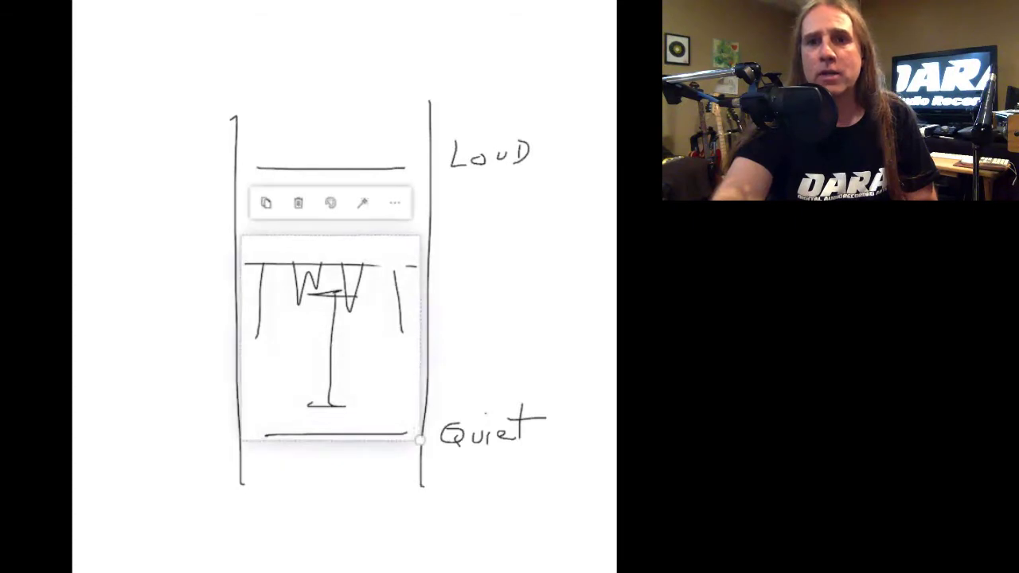
left_click_drag(331, 350, 340, 265)
mouse_move(544, 420)
left_mouse_down()
mouse_move(473, 430)
mouse_move(523, 409)
mouse_move(444, 444)
left_mouse_up()
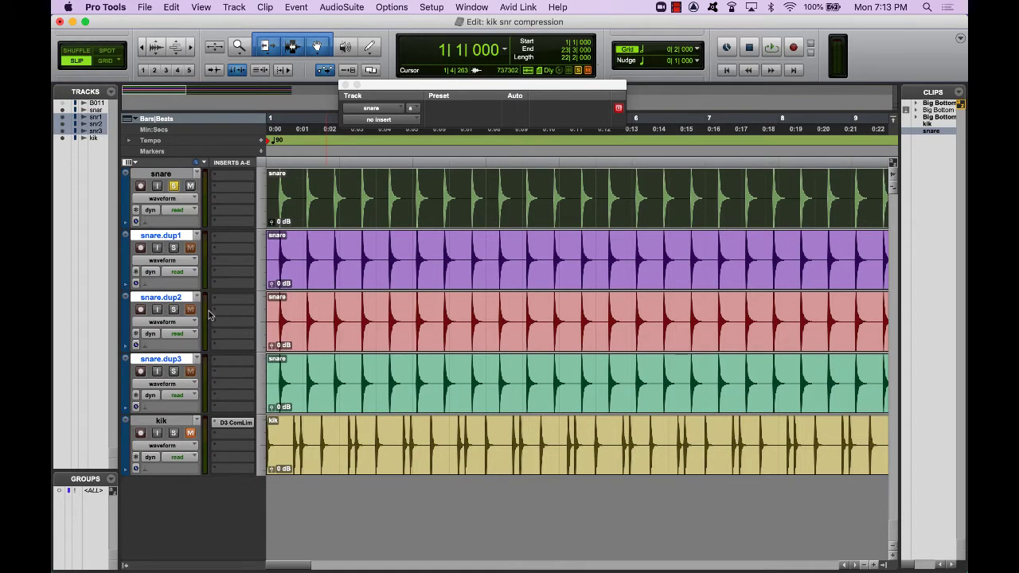
Step: In Pro Tools, insert the Dyn3 Compressor/Limiter (mono) dynamics plug-in on the snare track
left_click(229, 301)
mouse_move(244, 175)
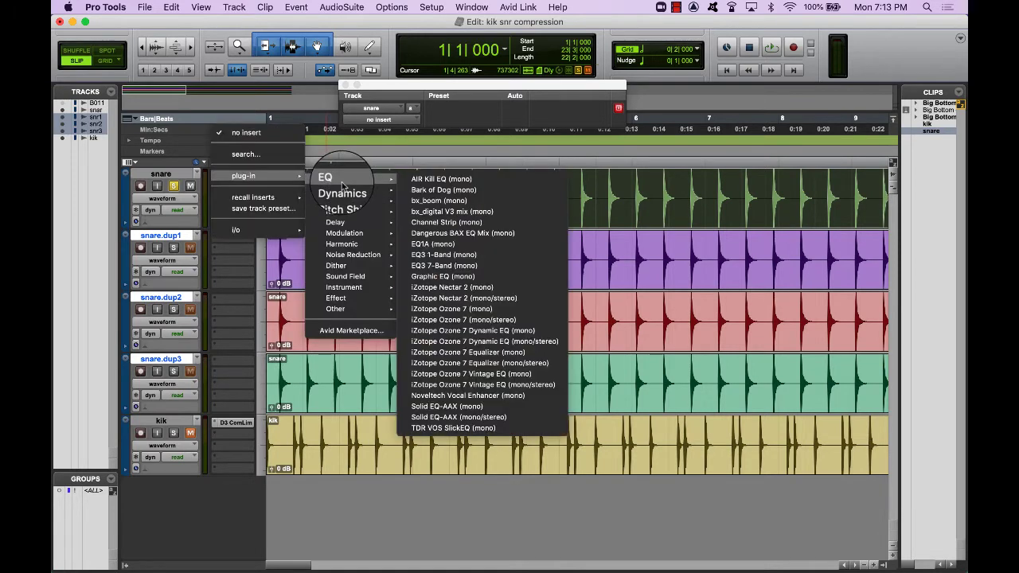
mouse_move(342, 189)
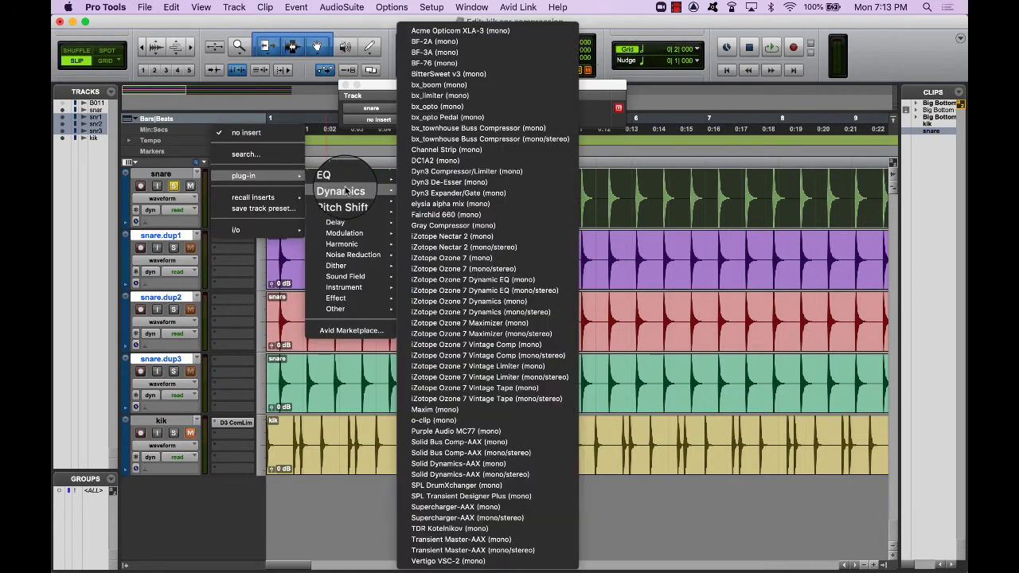
left_click(434, 171)
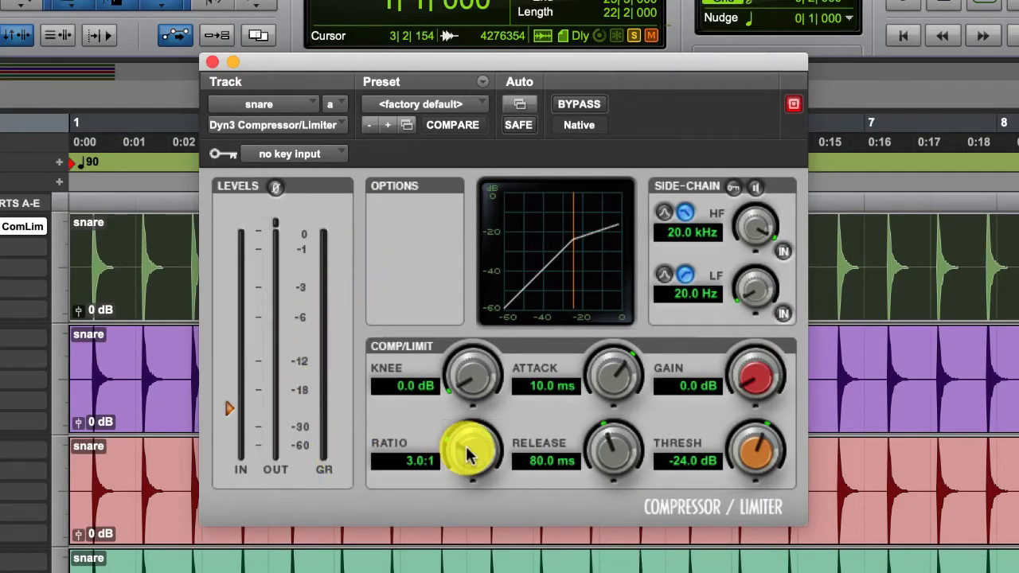
Step: Set the snare compressor's ratio to 10.0:1, start playback, and lower the threshold to -27.6 dB
left_click_drag(466, 453, 443, 328)
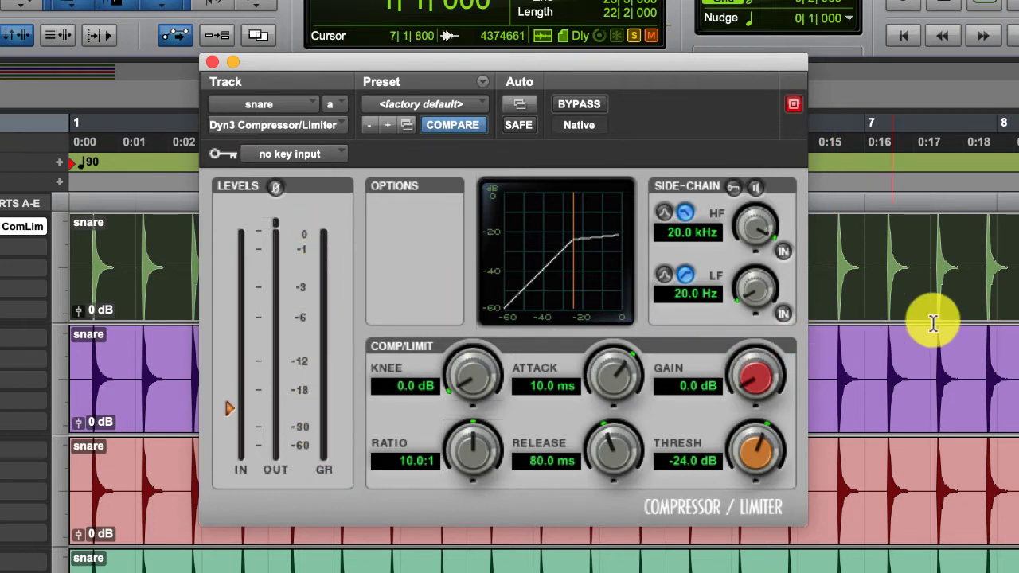
key("space")
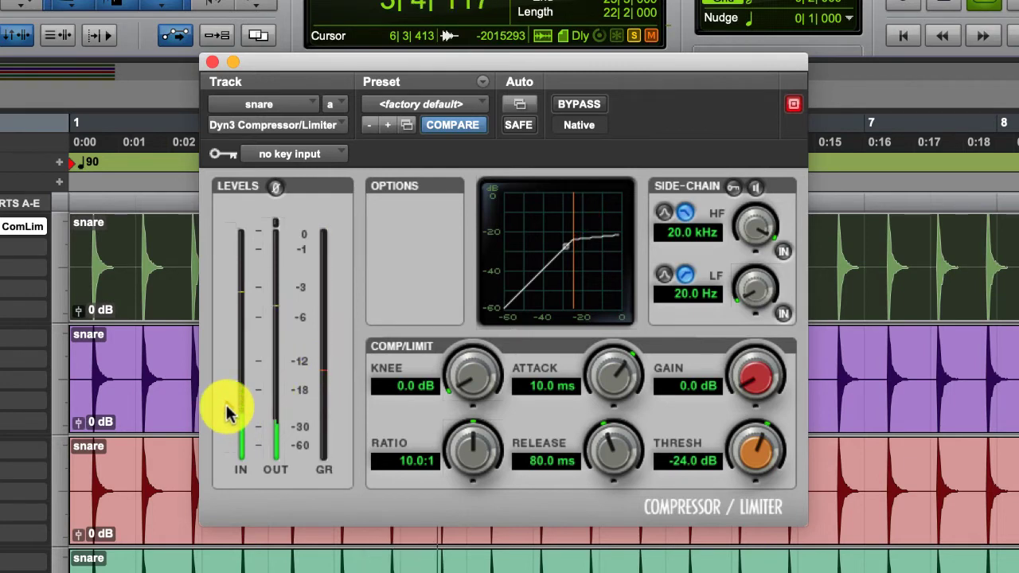
left_click_drag(226, 404, 227, 424)
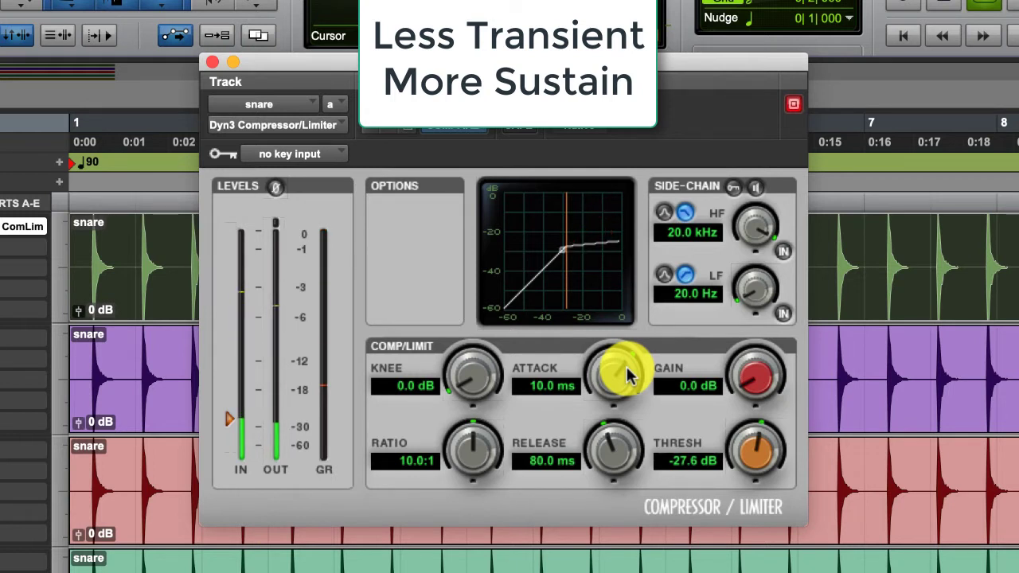
Step: While the snare plays, set its compressor's attack to 264.1 us and its release to 42.4 ms
left_click_drag(628, 377, 599, 493)
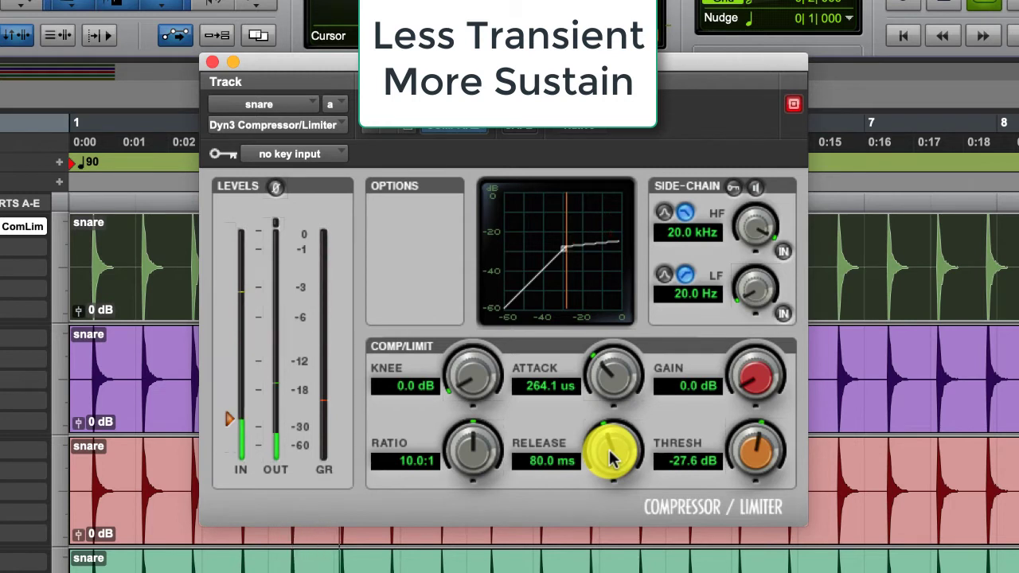
left_click_drag(609, 454, 597, 537)
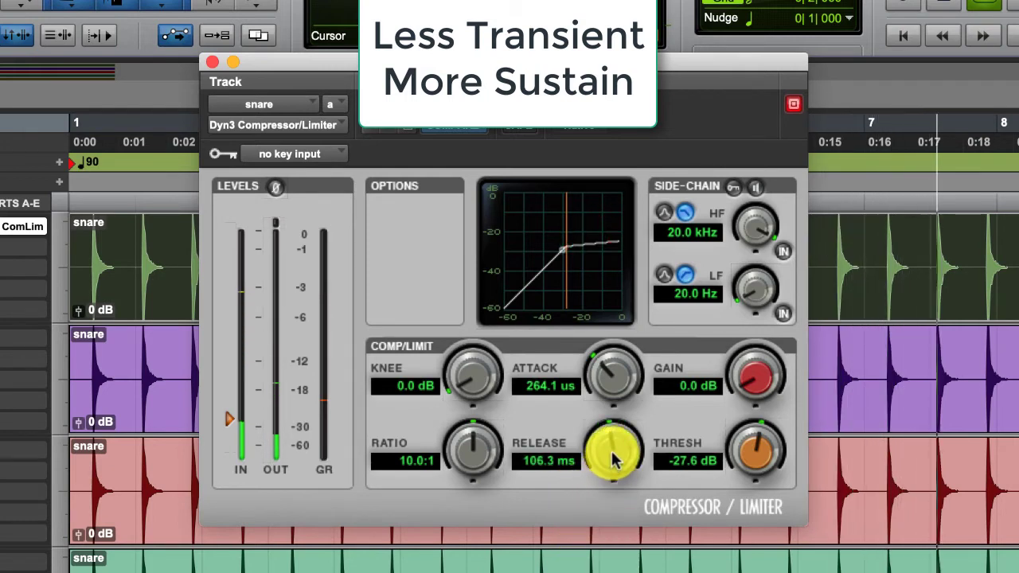
left_click_drag(613, 467, 601, 499)
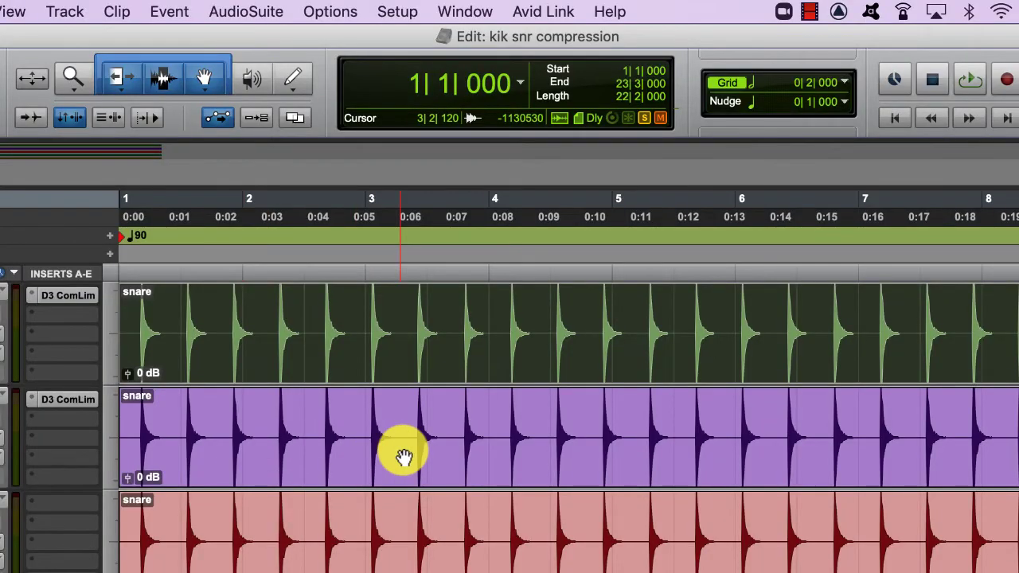
Step: Open the snare.dup1 track's compressor and adjust its attack during playback, ending at 12.9 ms
left_click(403, 455)
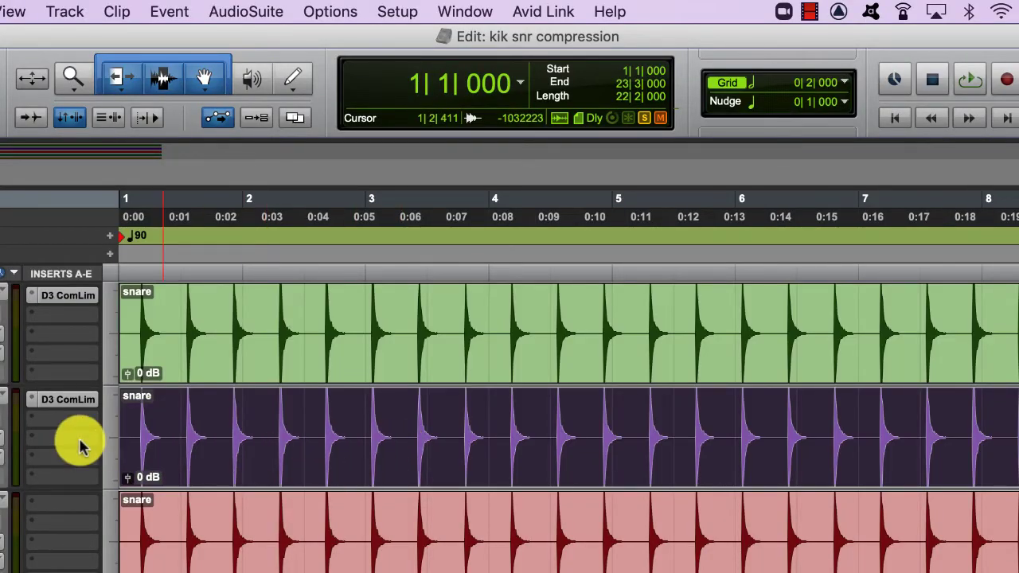
left_click(67, 401)
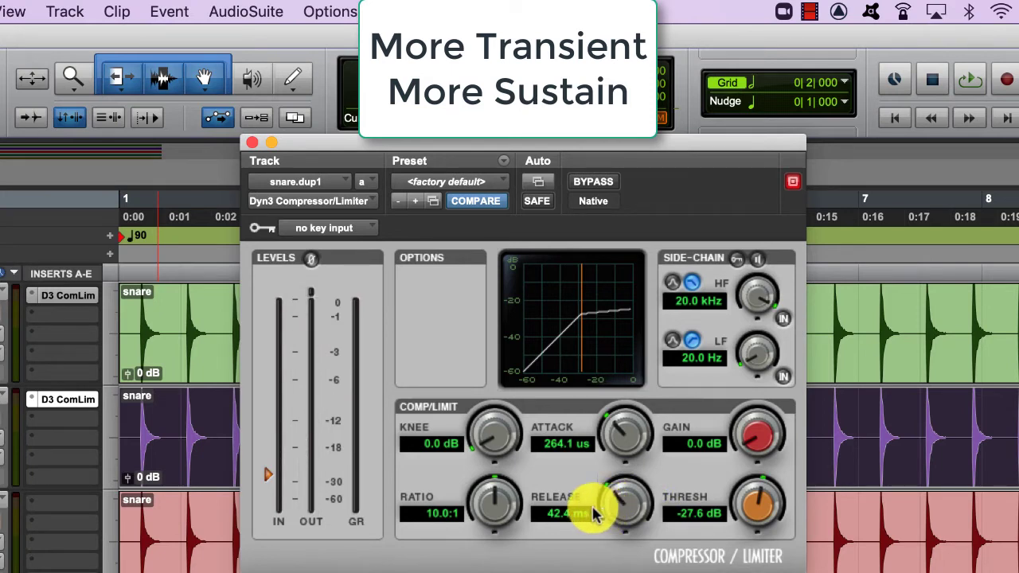
key("space")
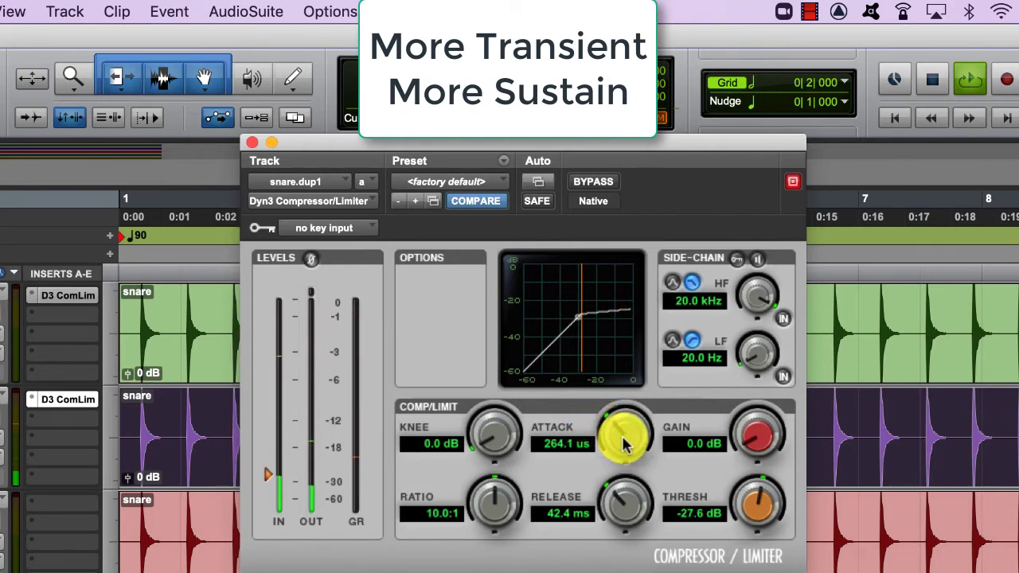
left_click_drag(623, 444, 602, 325)
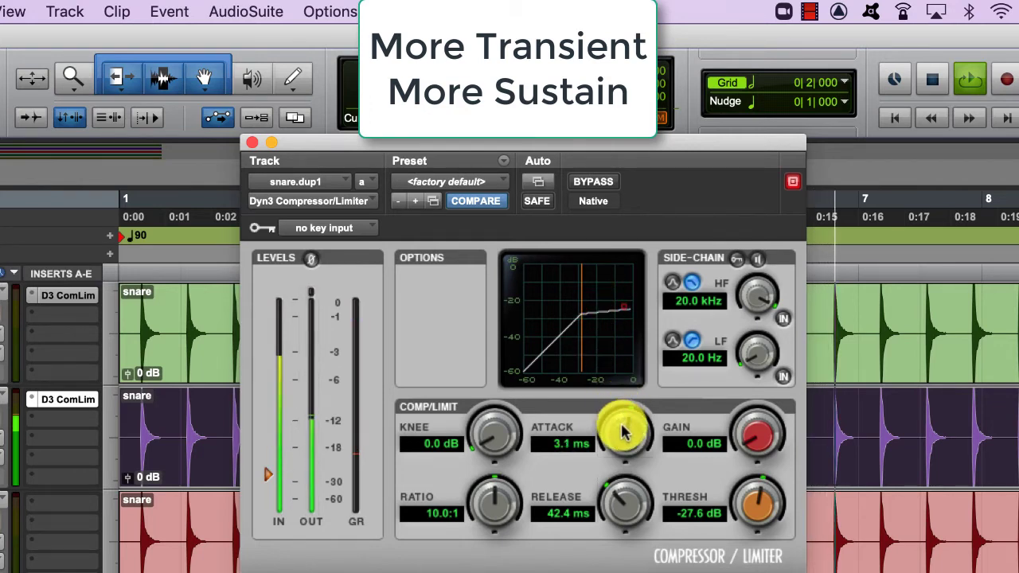
mouse_move(623, 430)
left_mouse_down()
mouse_move(621, 405)
mouse_move(624, 416)
left_mouse_up()
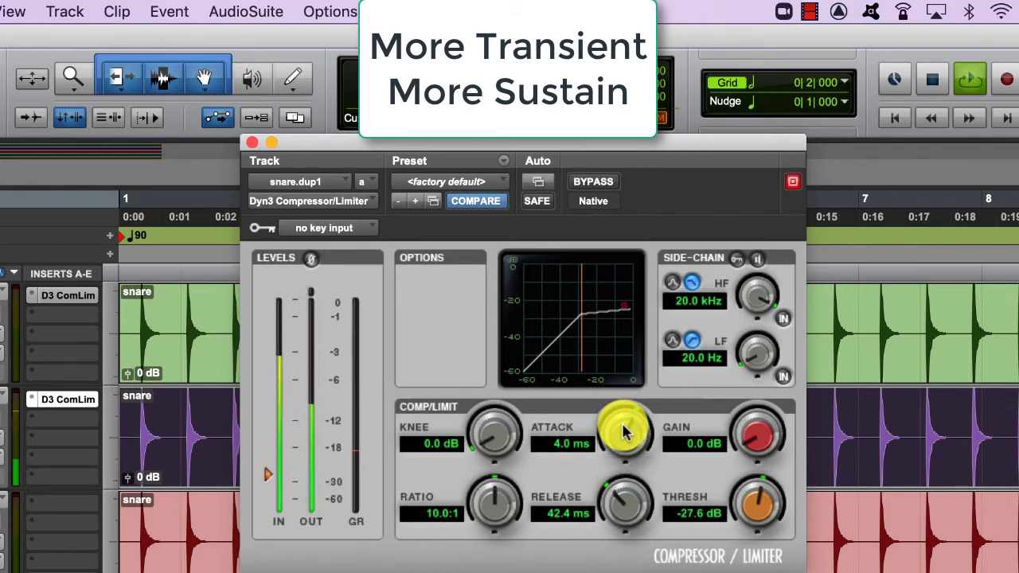
left_click_drag(623, 430, 609, 510)
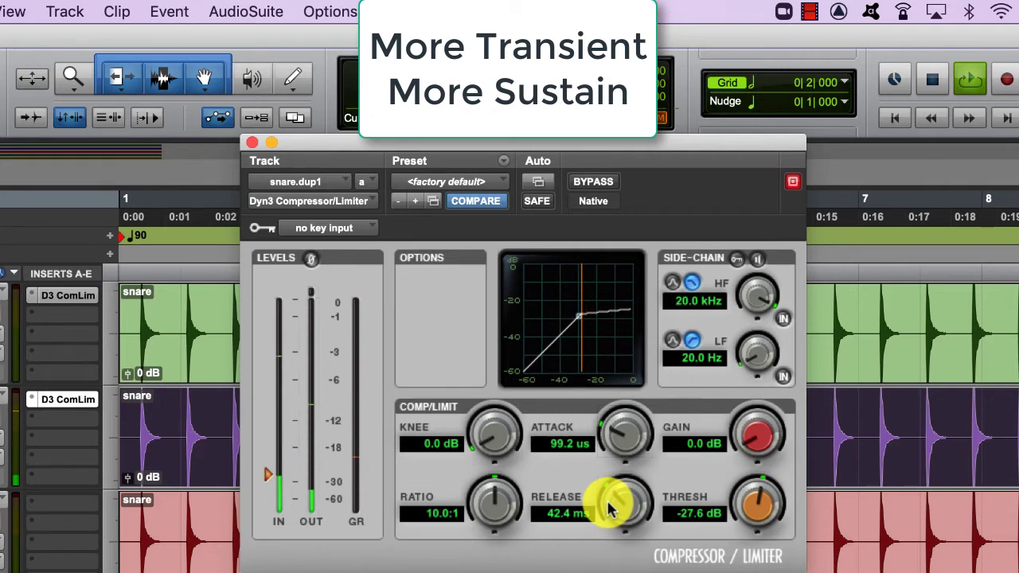
left_click_drag(609, 509, 614, 438)
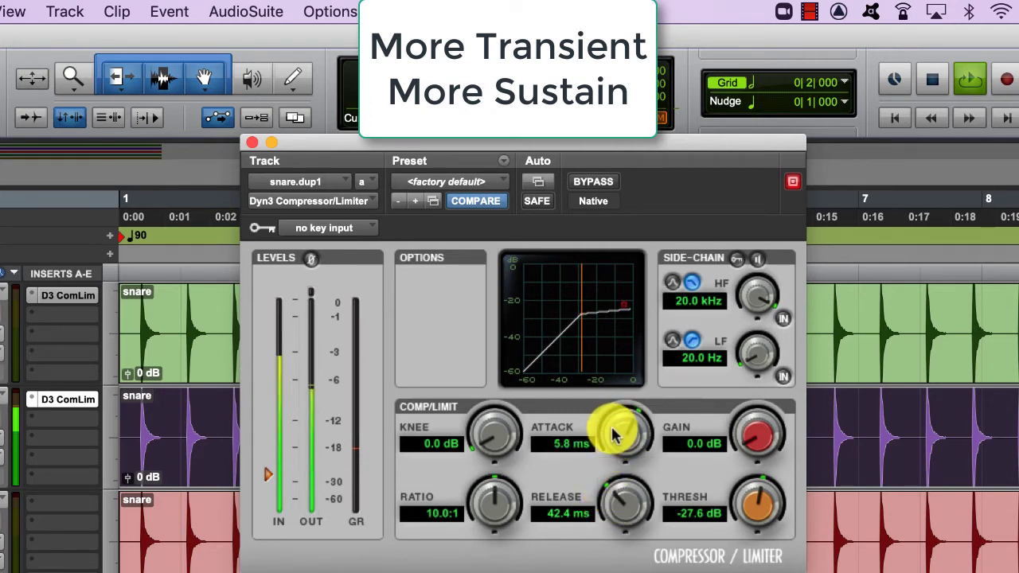
left_click_drag(613, 433, 613, 397)
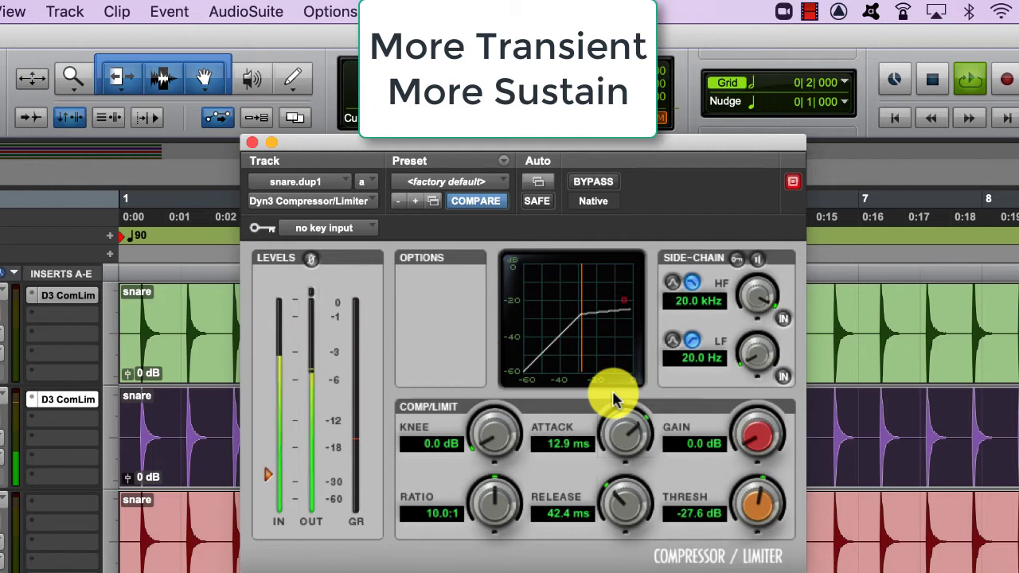
Step: Play the snare.dup2 track and lengthen its compressor's release to 411.5 ms
left_click(175, 563)
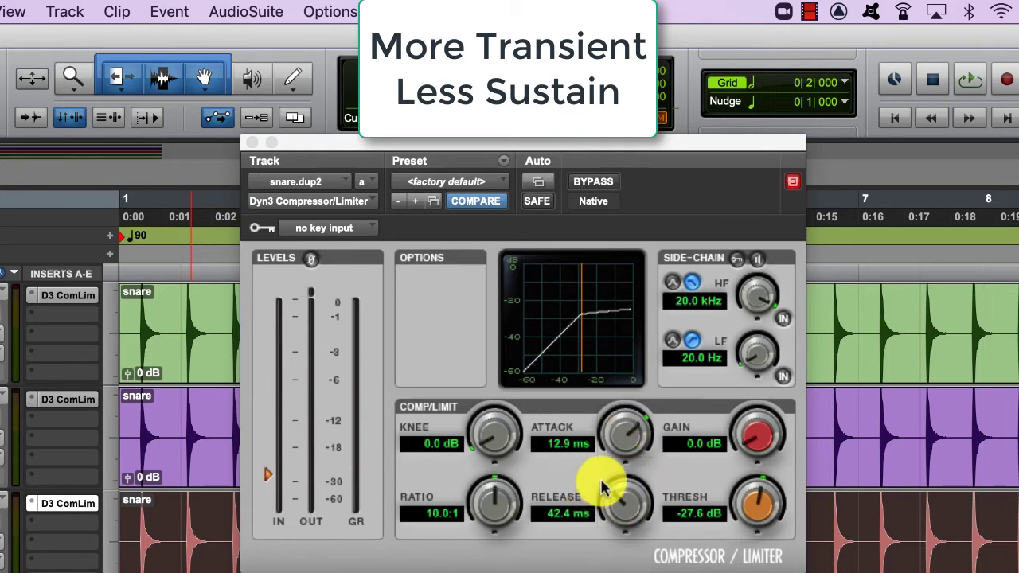
key("space")
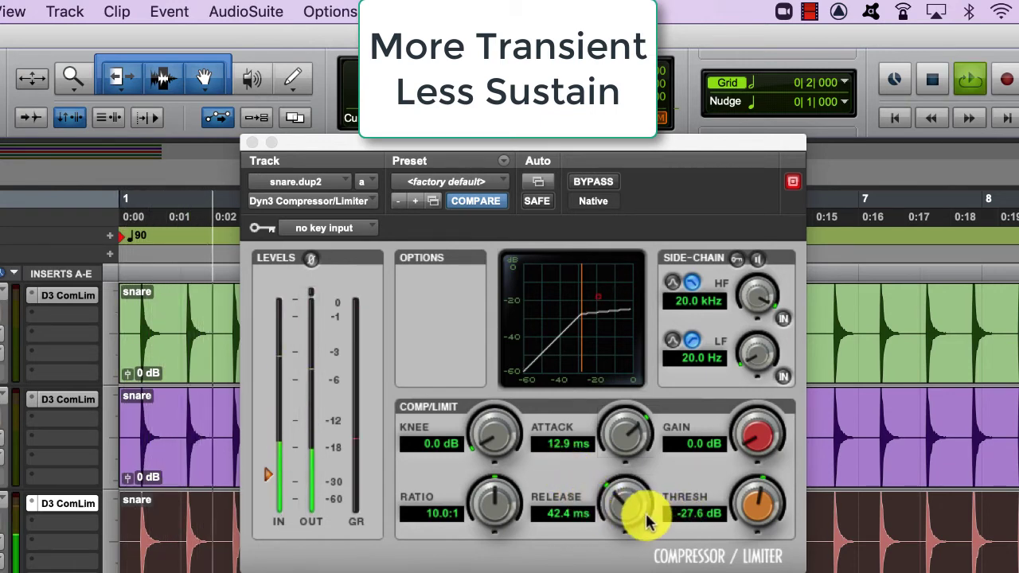
left_click(620, 506)
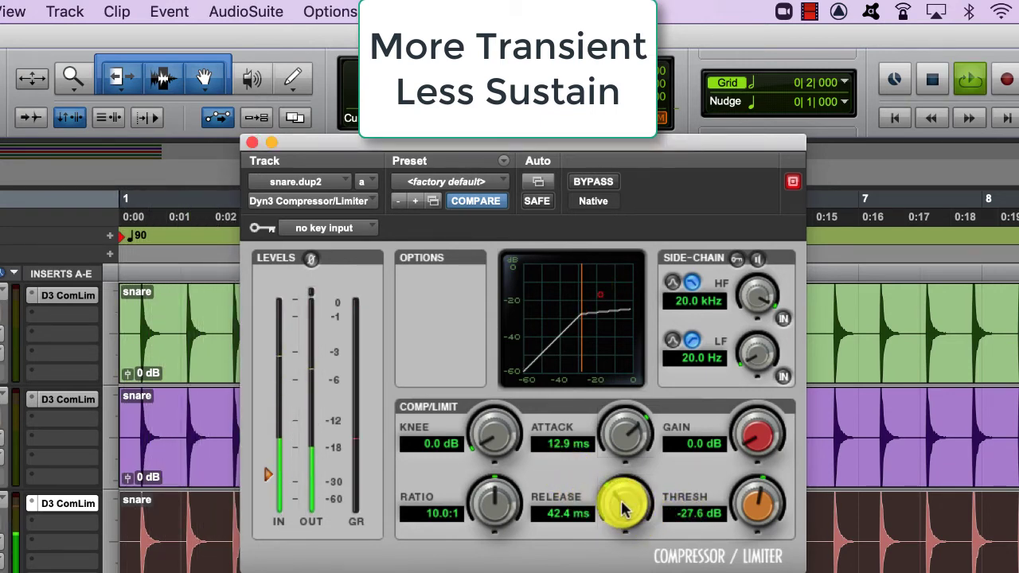
left_click_drag(624, 509, 622, 468)
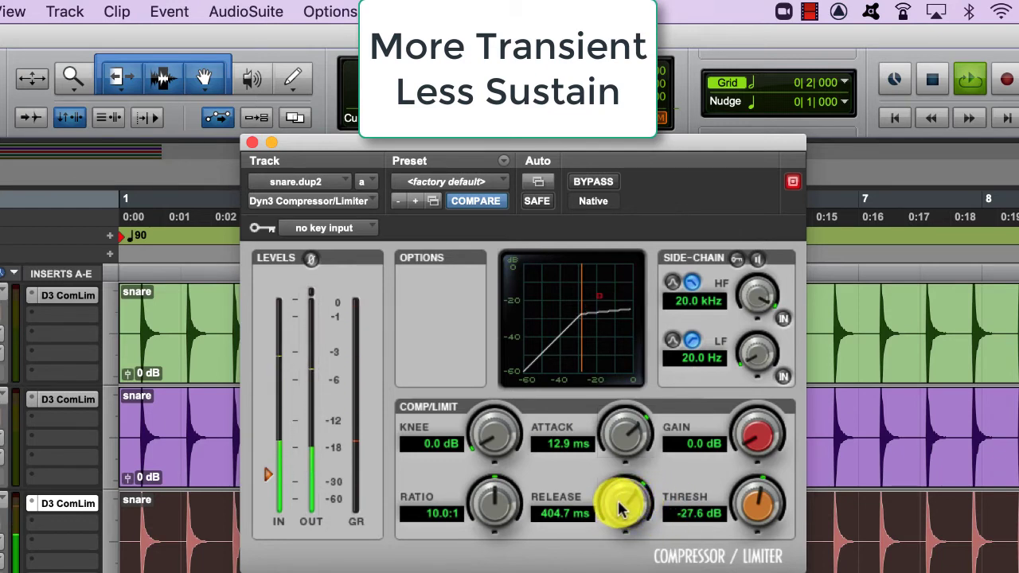
mouse_move(621, 511)
left_mouse_down()
mouse_move(622, 493)
mouse_move(612, 519)
left_mouse_up()
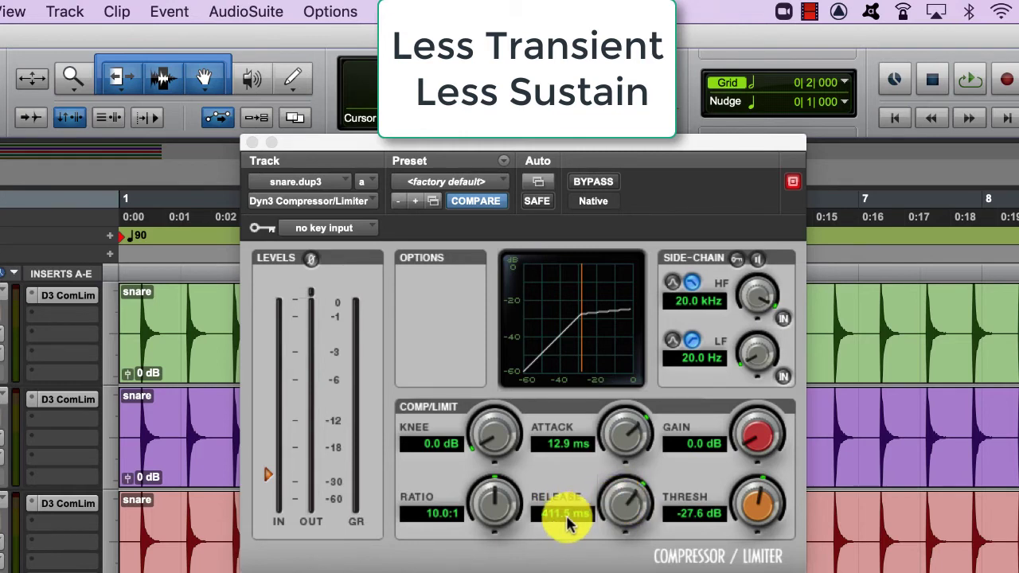
Step: On the snare.dup3 compressor, set the release to 418.4 ms and, during playback, shorten the attack to 153.7 us
left_click(620, 506)
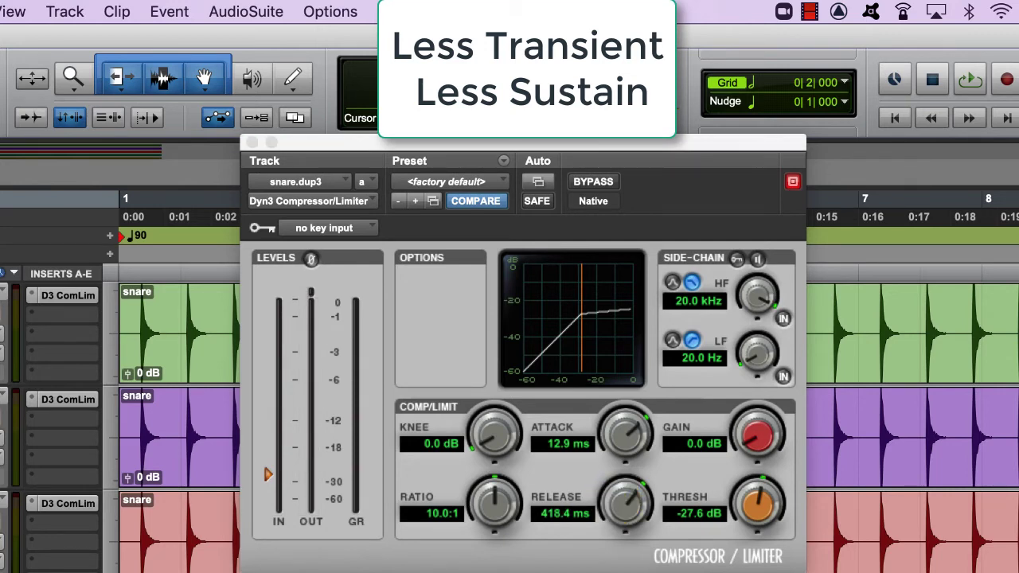
key("space")
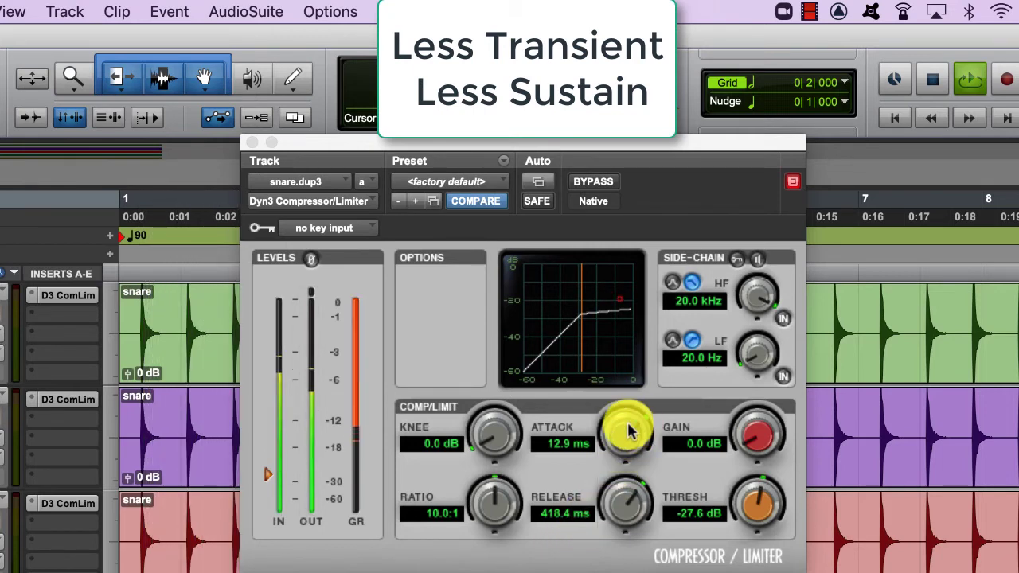
left_click(627, 431)
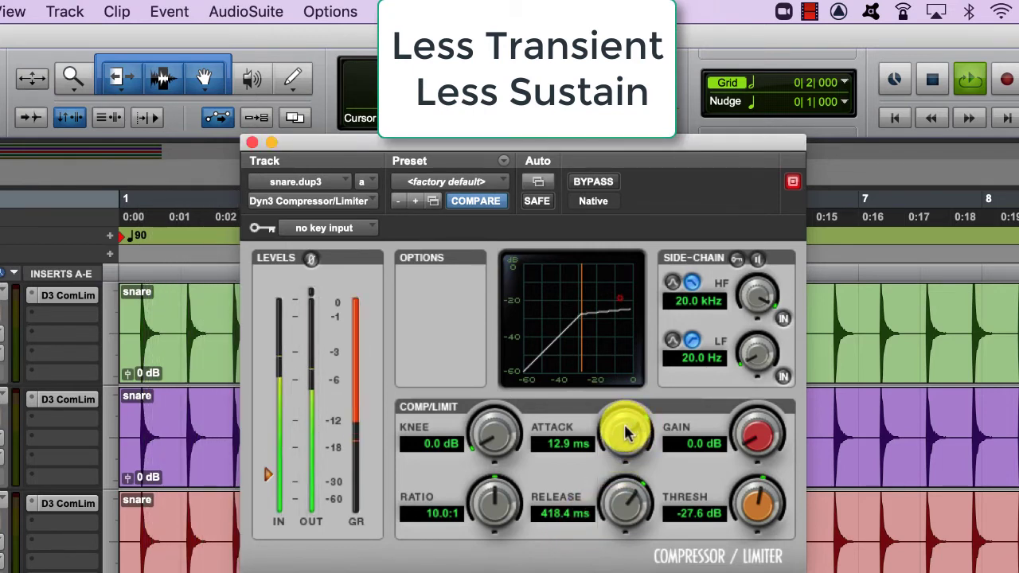
left_click_drag(627, 433, 605, 572)
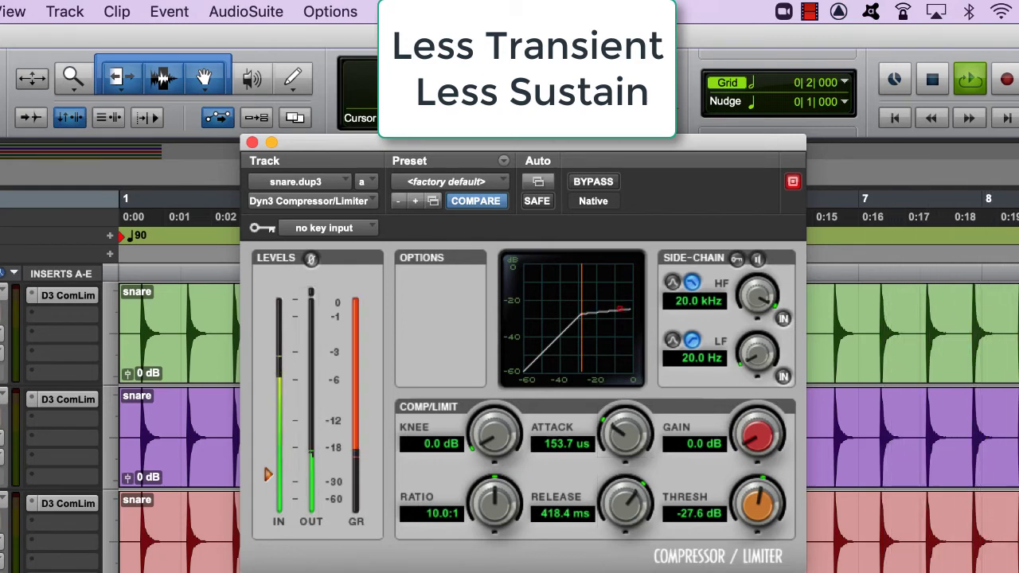
Step: Try a 54.5 ms release on the snare.dup3 compressor, then set its attack to 7.5 ms and lengthen the release
left_click_drag(632, 504, 619, 572)
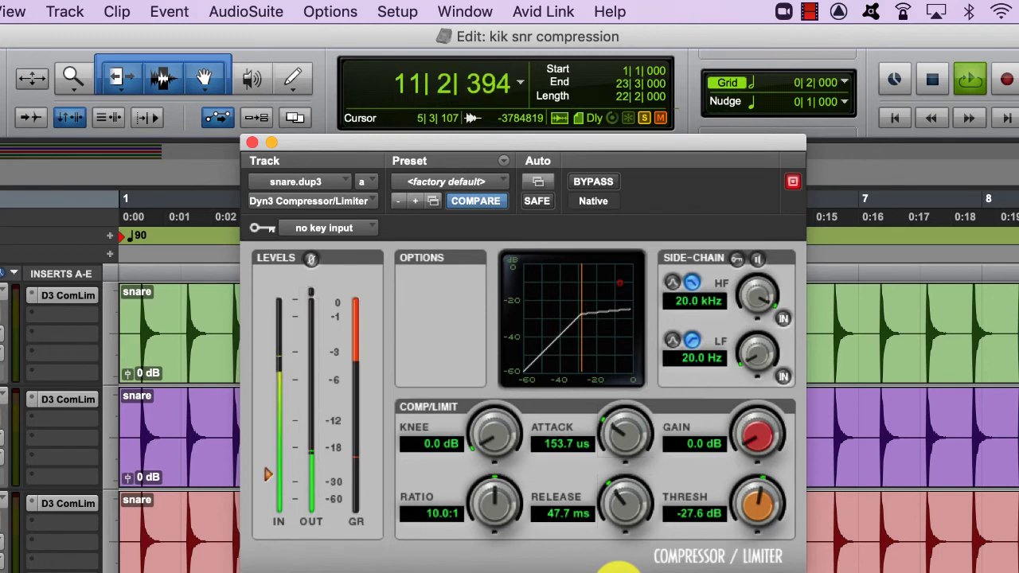
left_click_drag(618, 572, 618, 572)
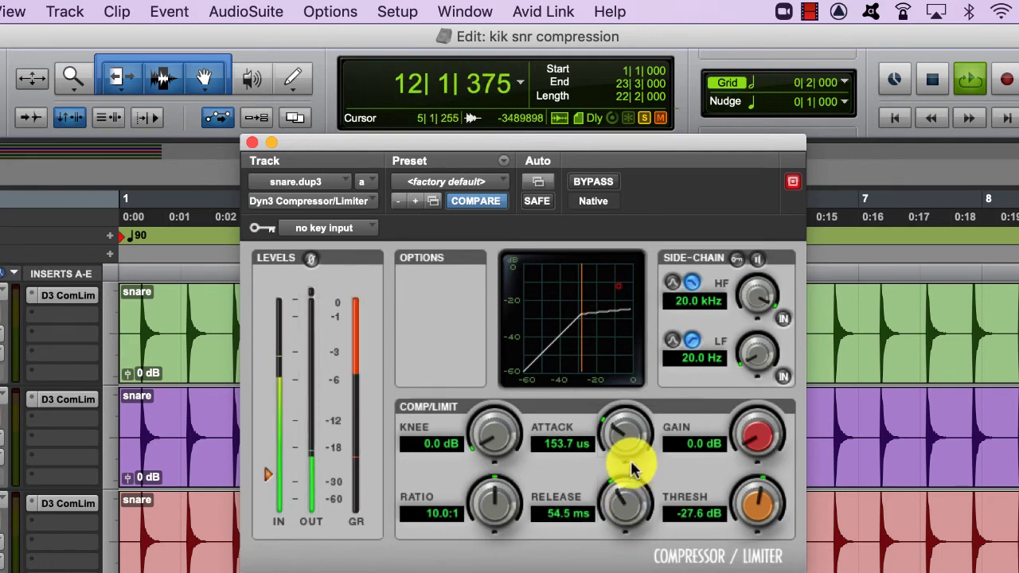
left_click_drag(622, 446, 629, 359)
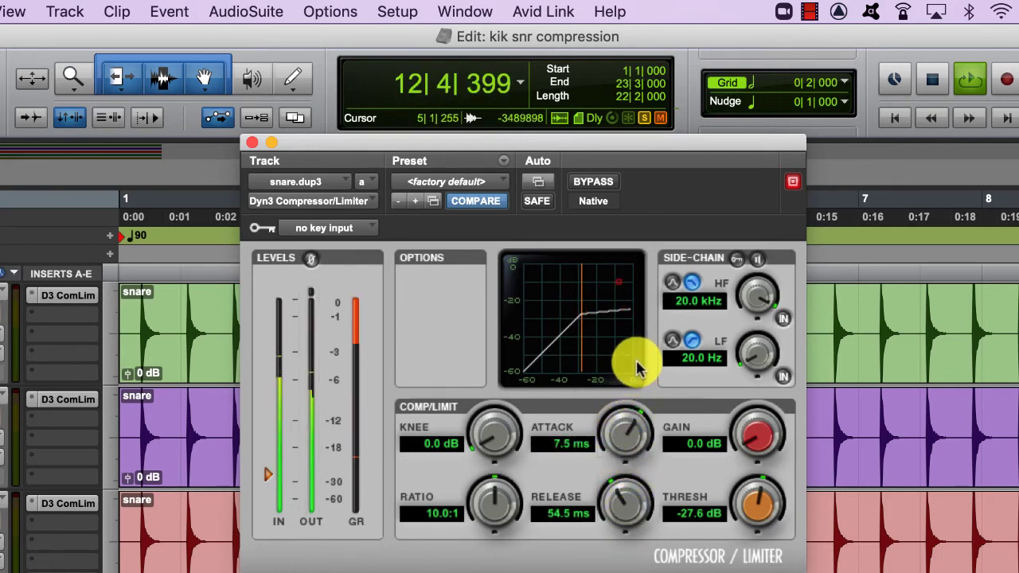
left_click_drag(624, 500, 643, 446)
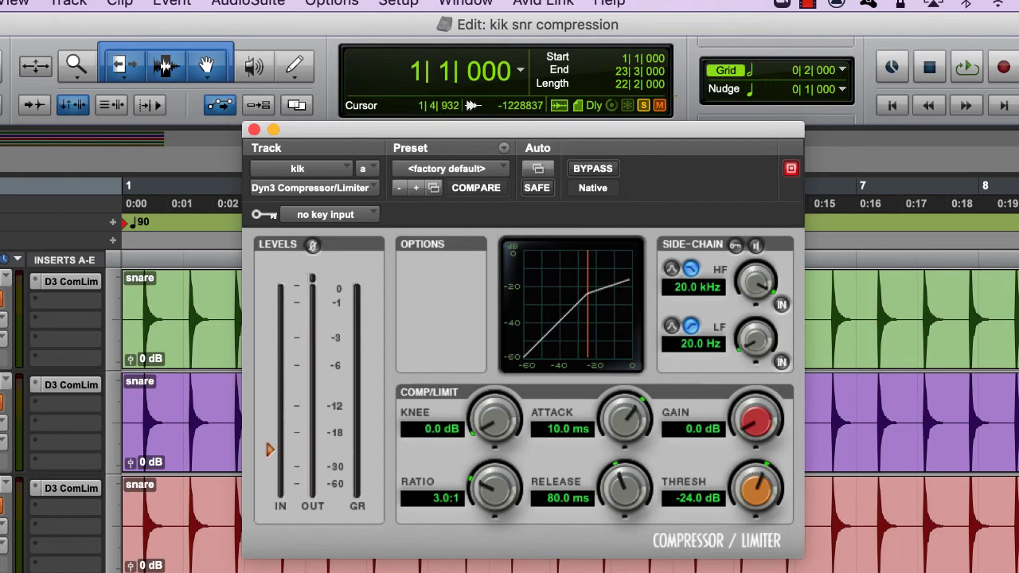
key("super+w")
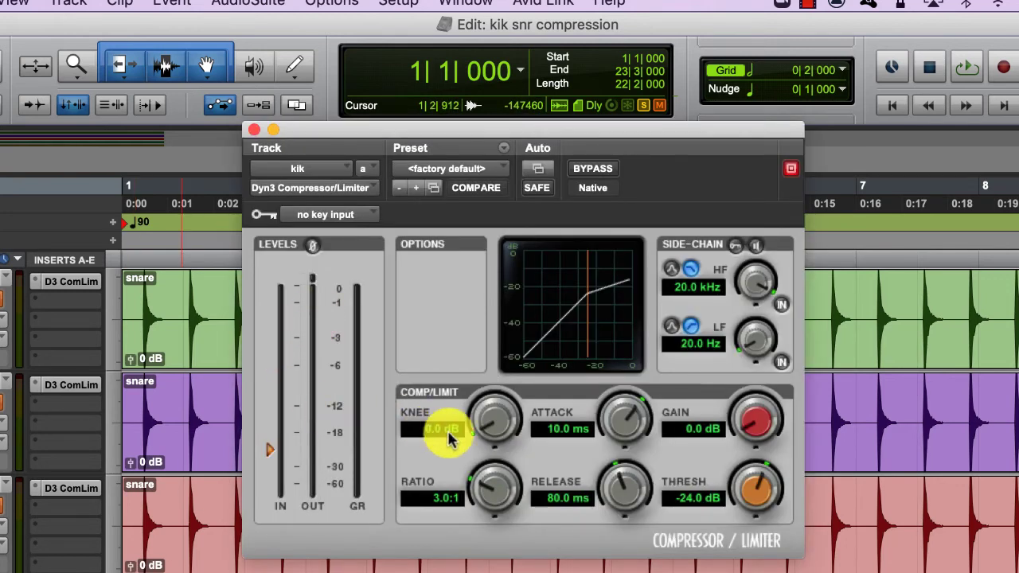
Step: Set the kik compressor's ratio to 10.0:1, start playback and adjust the threshold to -24.8 dB
left_click_drag(497, 491, 497, 430)
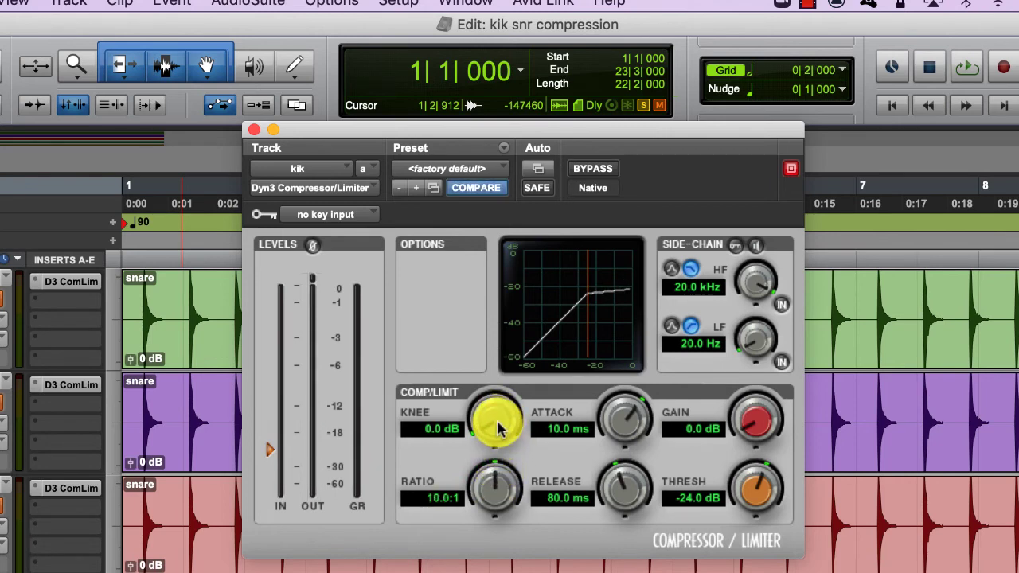
key("space")
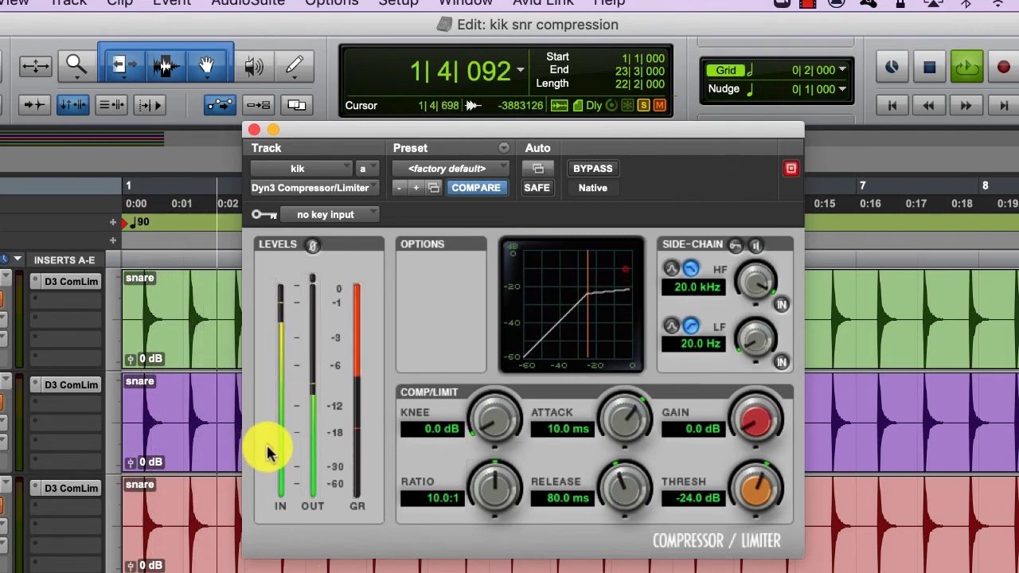
left_click_drag(267, 446, 267, 444)
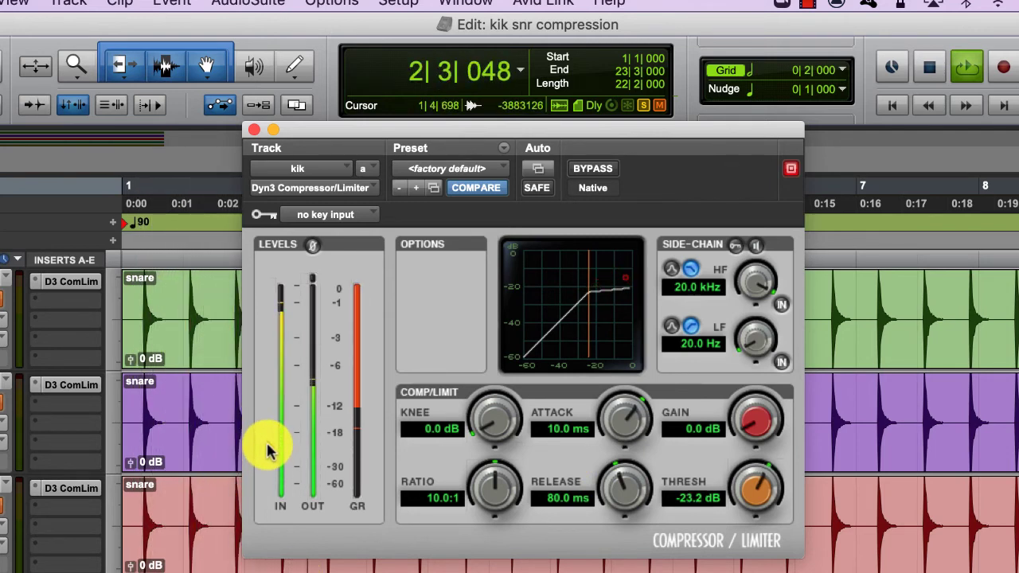
left_click_drag(266, 452, 268, 455)
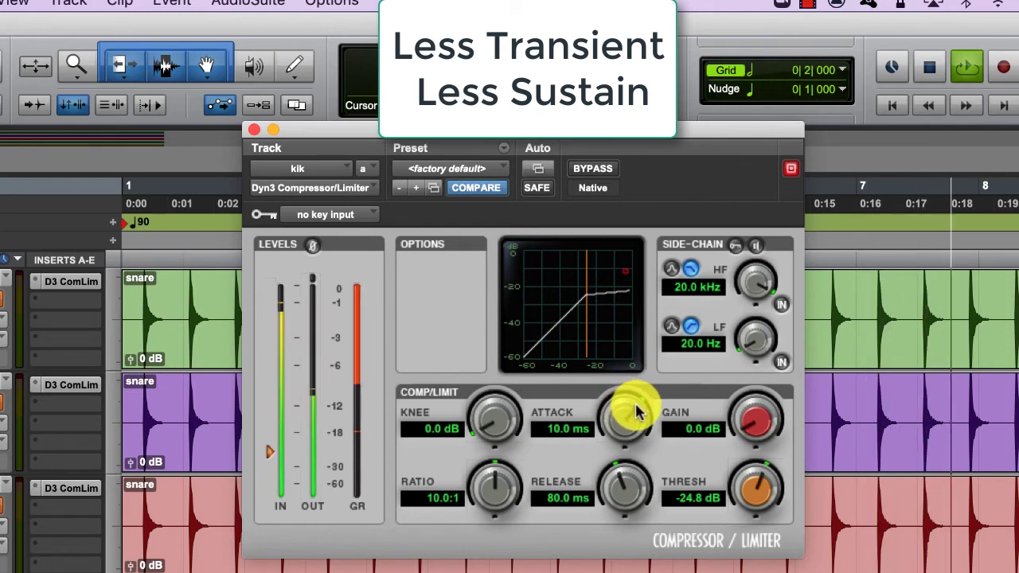
Step: During playback, shorten the kik compressor's attack to 209.4 us and its release to 27.0 ms
left_click_drag(634, 410, 611, 572)
left_click_drag(629, 414, 614, 545)
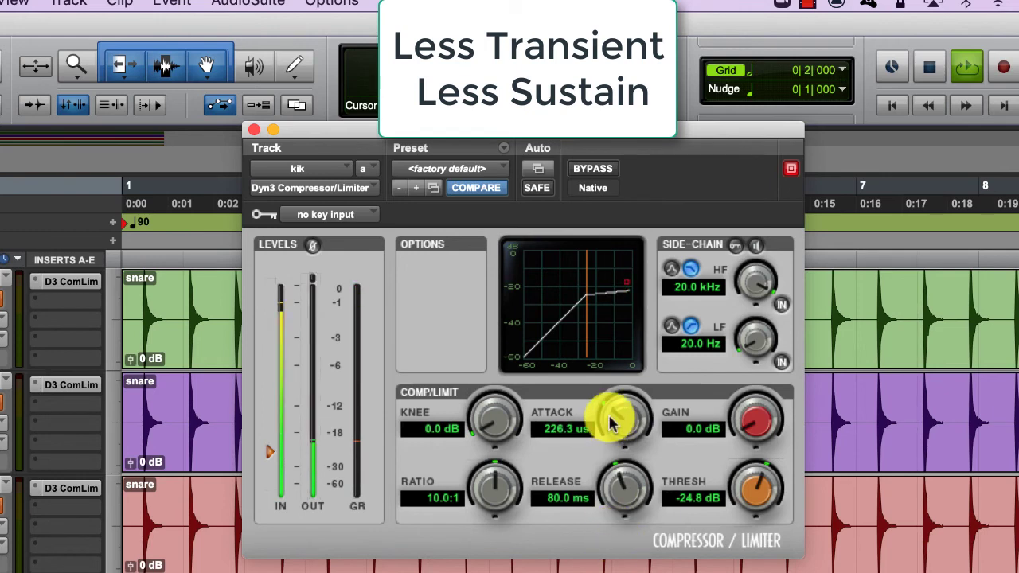
mouse_move(614, 413)
left_mouse_down()
mouse_move(609, 438)
mouse_move(621, 425)
mouse_move(614, 431)
left_mouse_up()
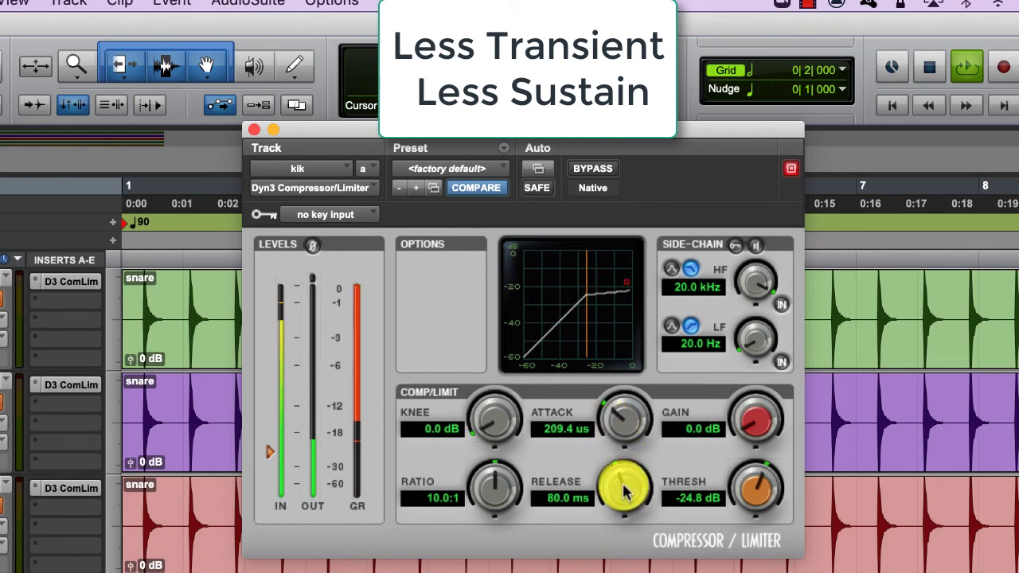
left_click_drag(625, 487, 607, 565)
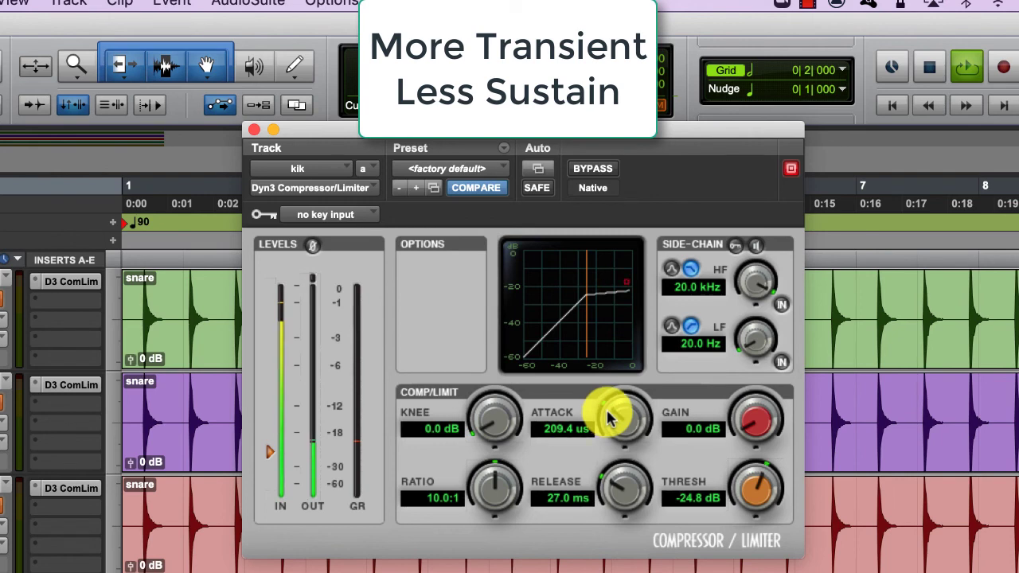
Step: Lengthen the kik compressor's attack to 11.7 ms and its release to 366.1 ms while the track plays
left_click_drag(609, 420, 602, 292)
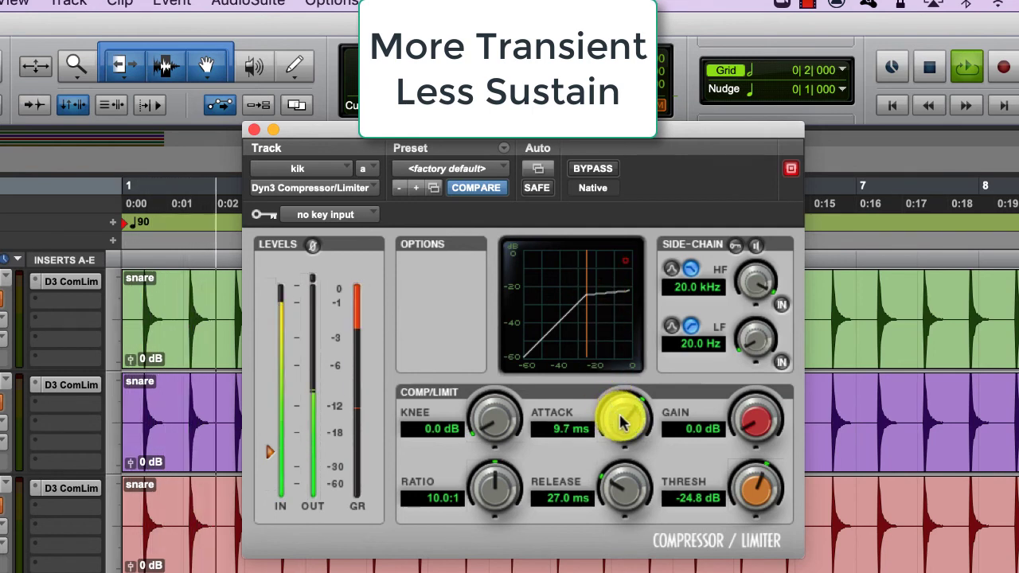
left_click_drag(620, 419, 621, 413)
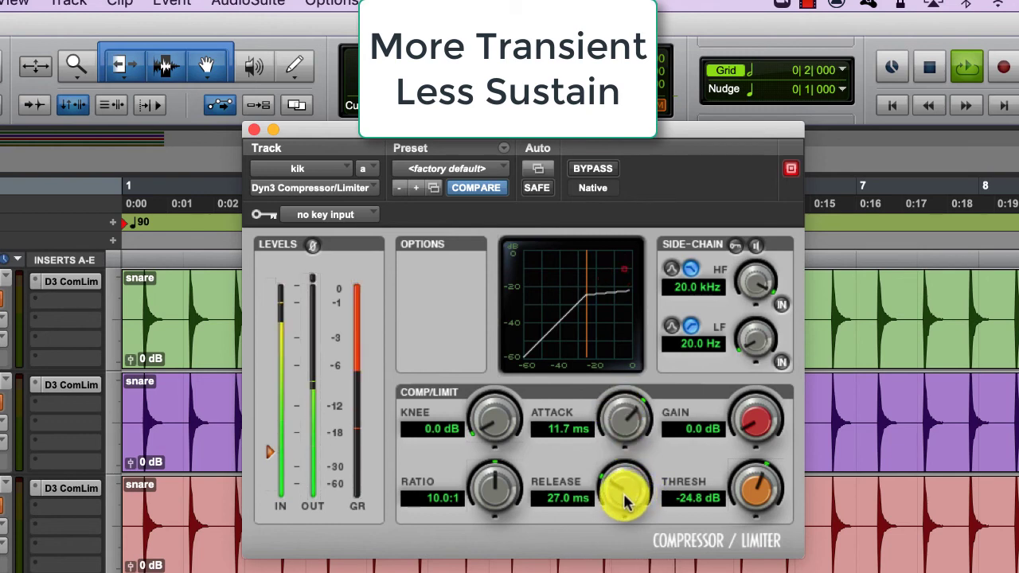
left_click_drag(622, 501, 615, 373)
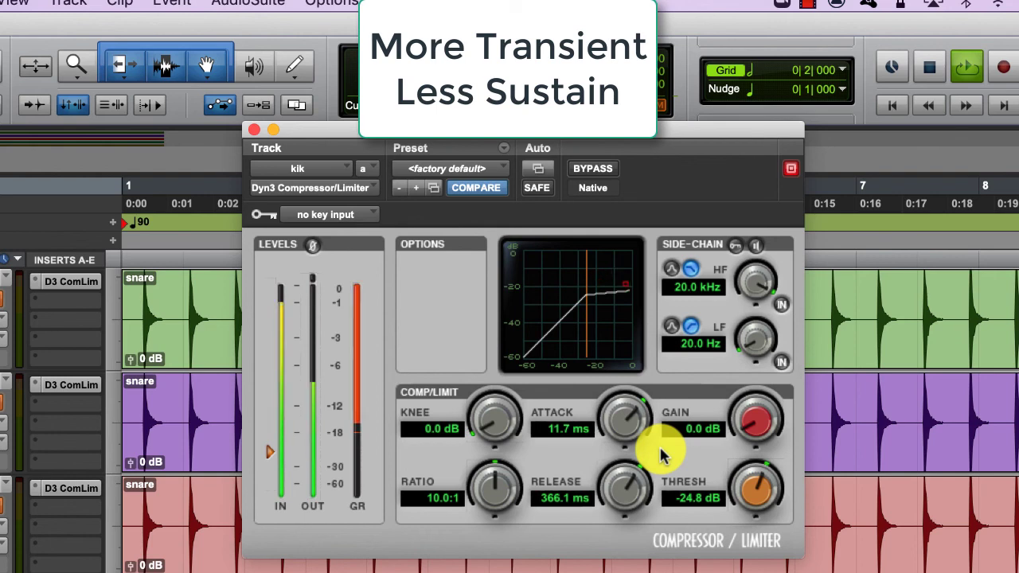
Step: Shorten the kik compressor's attack to 958.2 us and its release to 38.3 ms during playback
left_click_drag(633, 422, 602, 546)
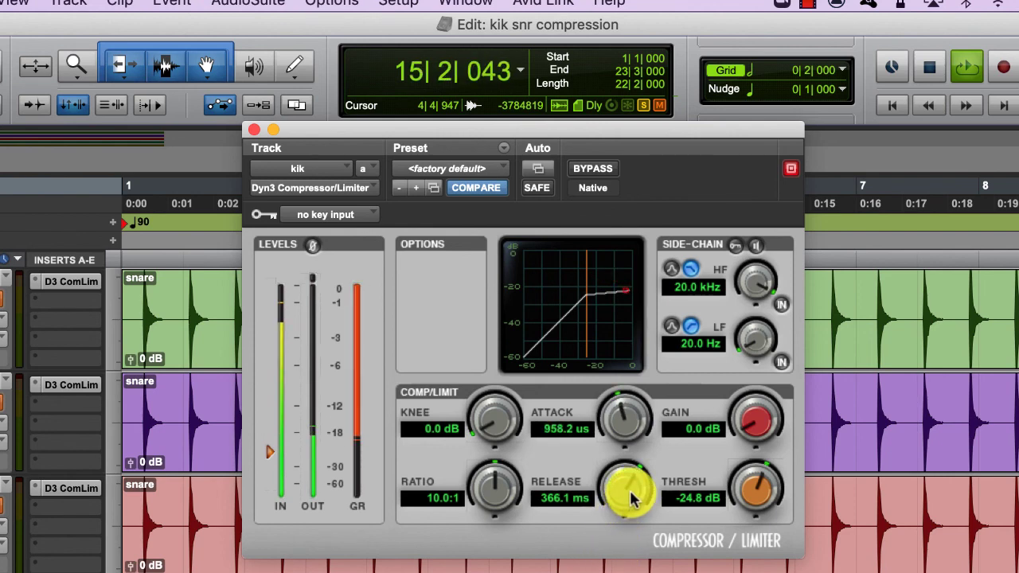
left_click_drag(619, 485, 625, 561)
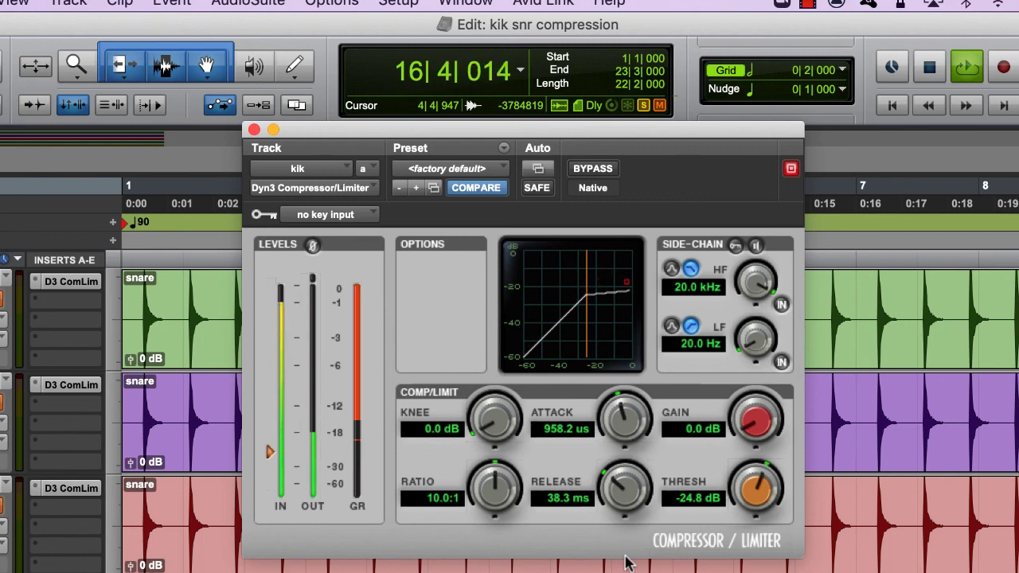